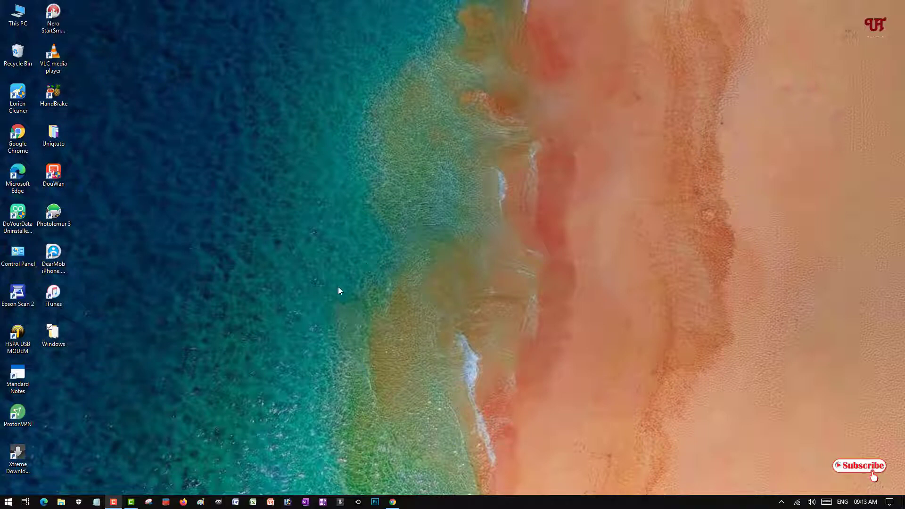
- In Chrome, go from imgburn.com's Download page to the Mirror 6 MajorGeeks page for ImgBurn 2.5.8.0
click(392, 501)
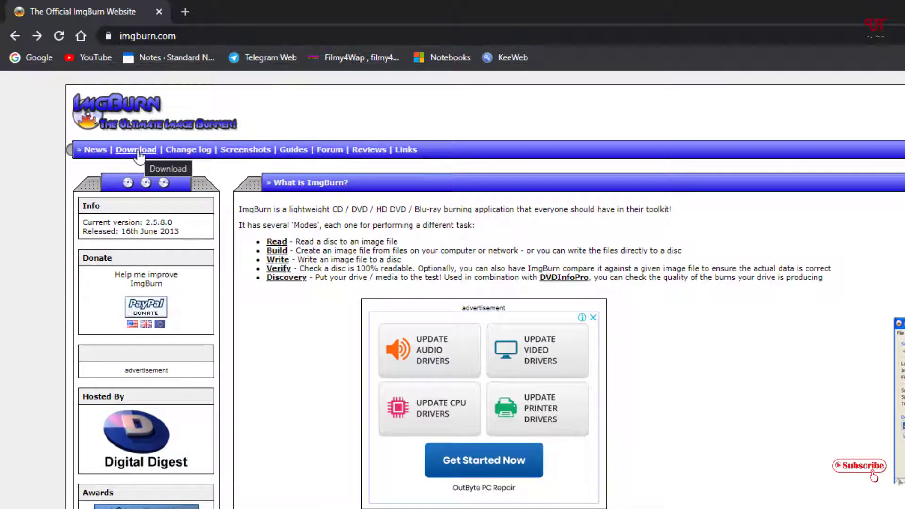
click(138, 152)
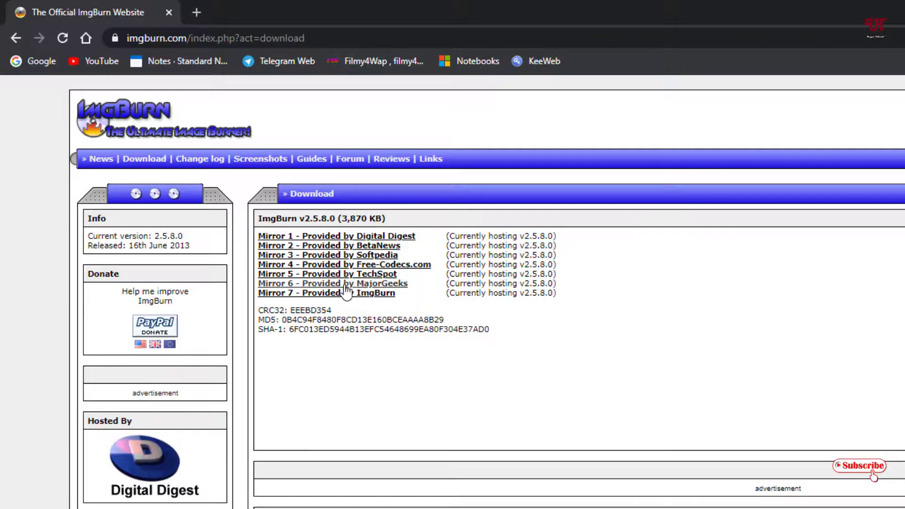
click(363, 284)
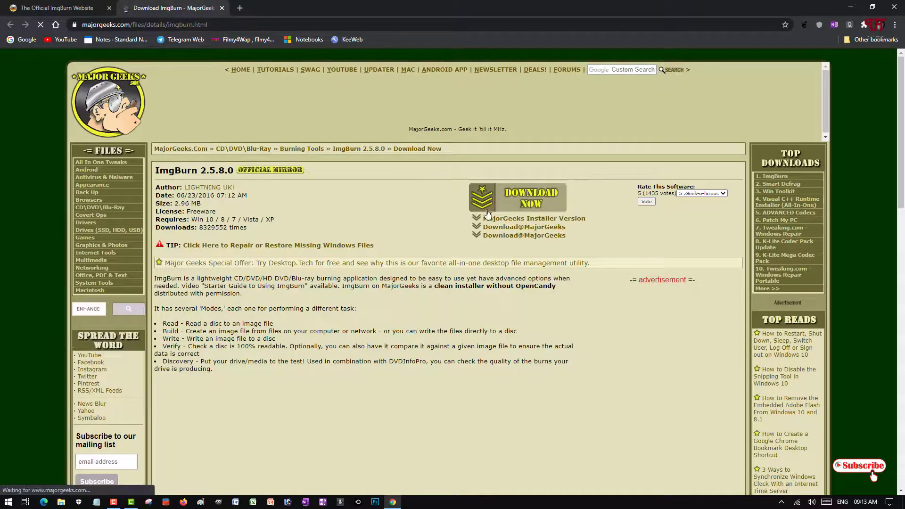
- Download MG002.exe from MajorGeeks and show it in the Downloads folder
click(531, 206)
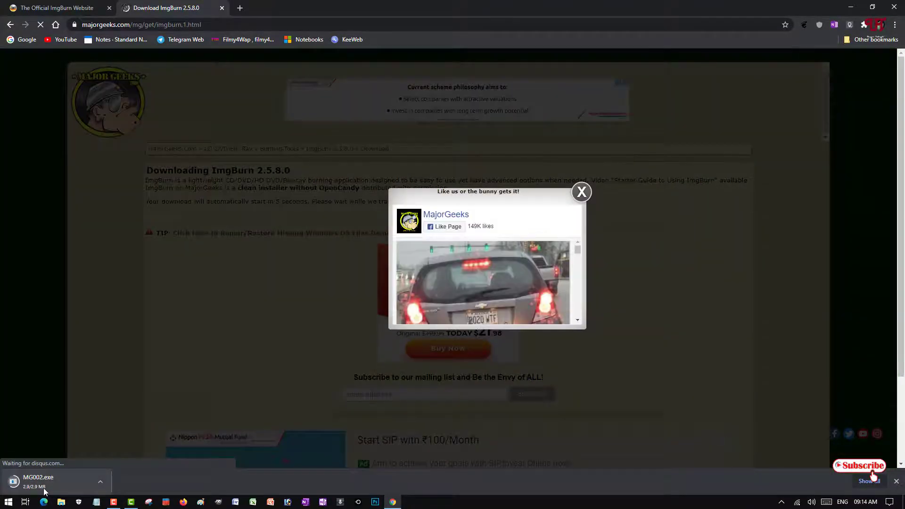
click(582, 192)
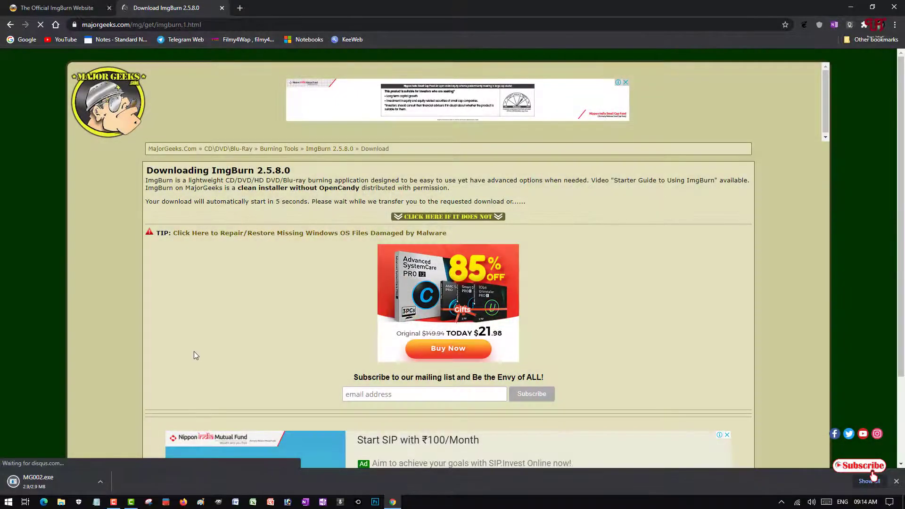
click(100, 485)
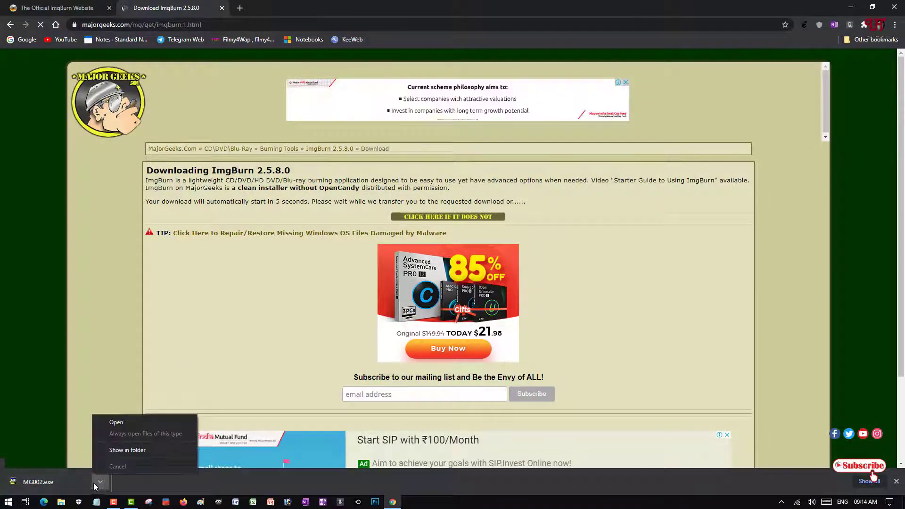
click(128, 453)
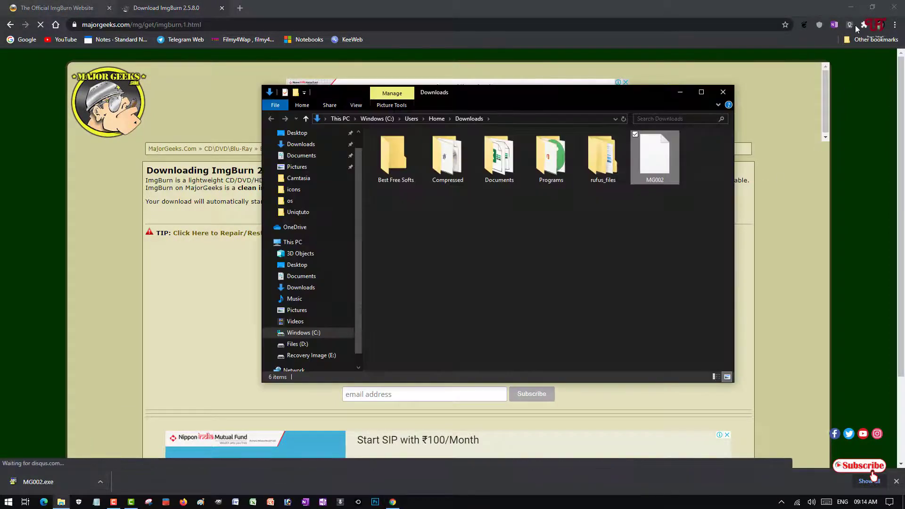
- Close Chrome and run MG002 from Downloads, allowing it past the security warning
click(894, 6)
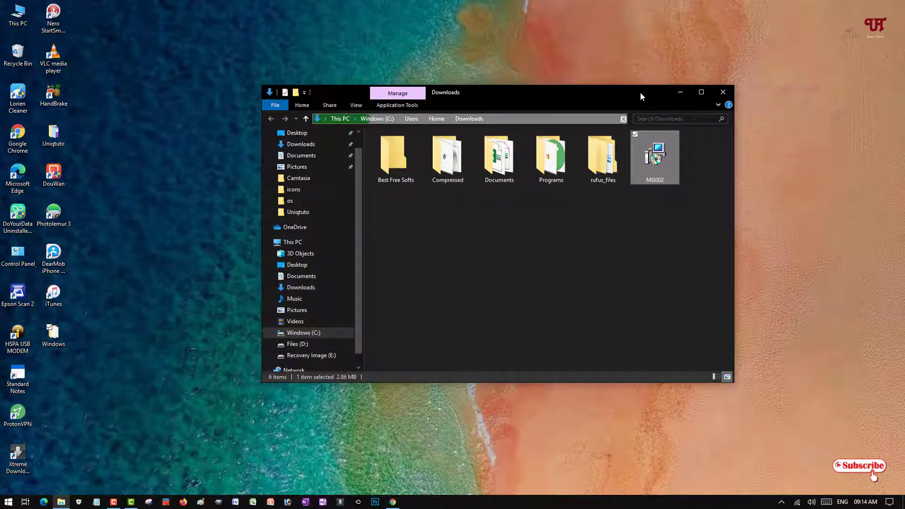
drag(640, 96, 625, 96)
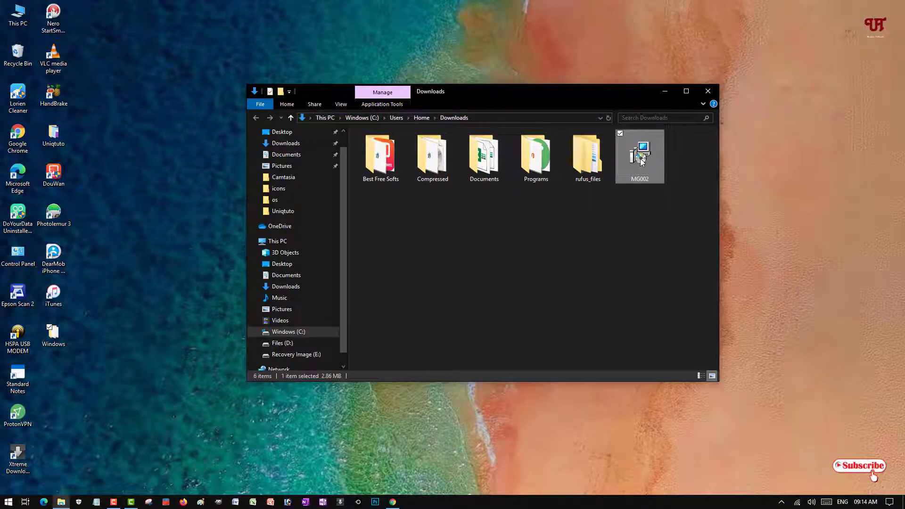
double_click(640, 161)
click(483, 260)
click(666, 94)
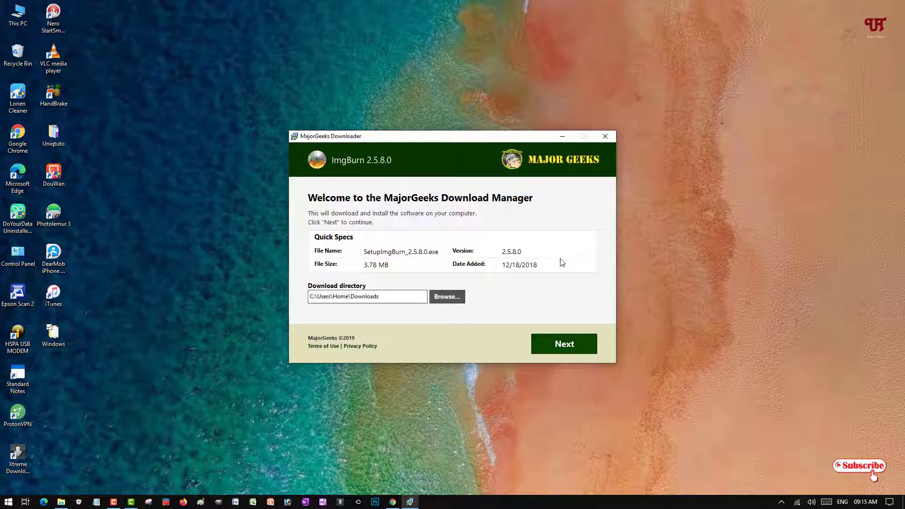
- Skip the Adaware and Avast offers, then launch the downloaded ImgBurn installer
key(Return)
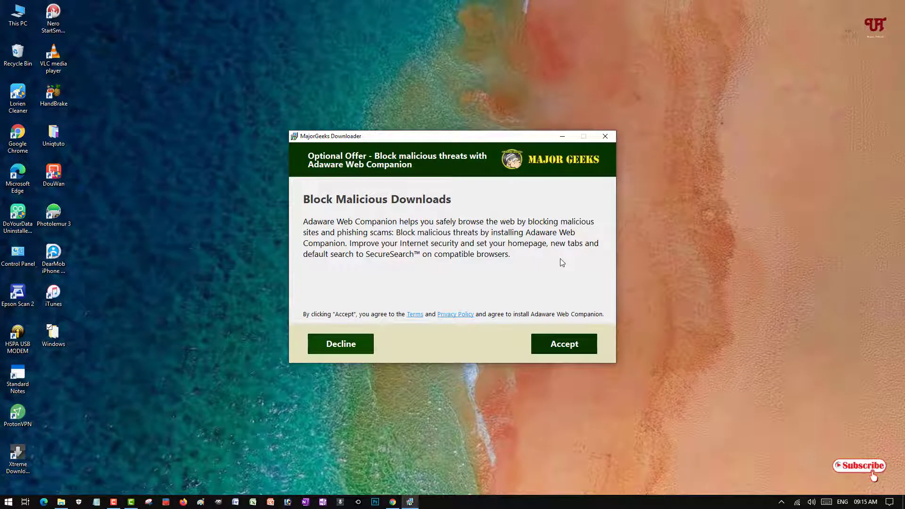
key(Return)
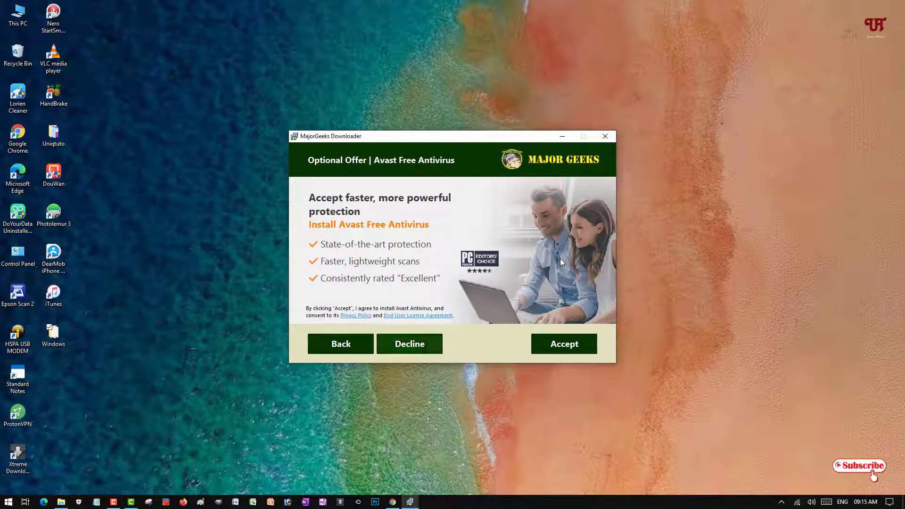
key(Return)
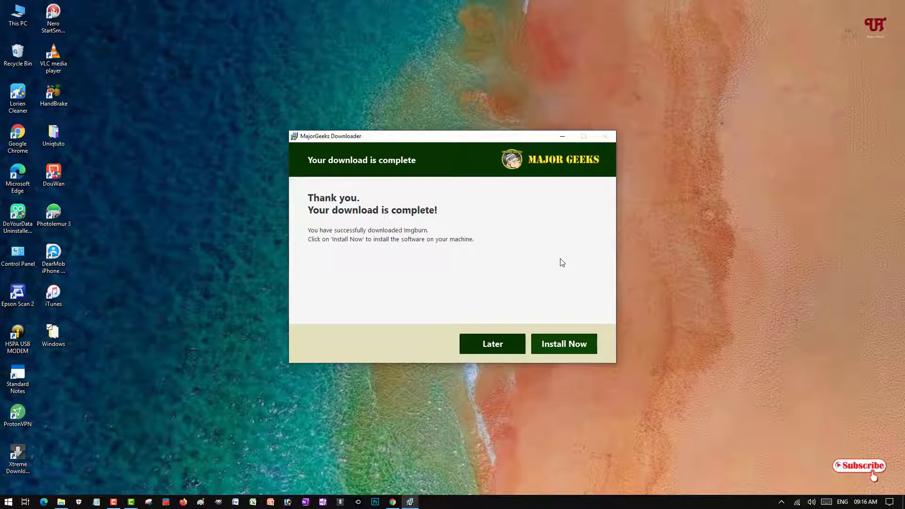
key(Return)
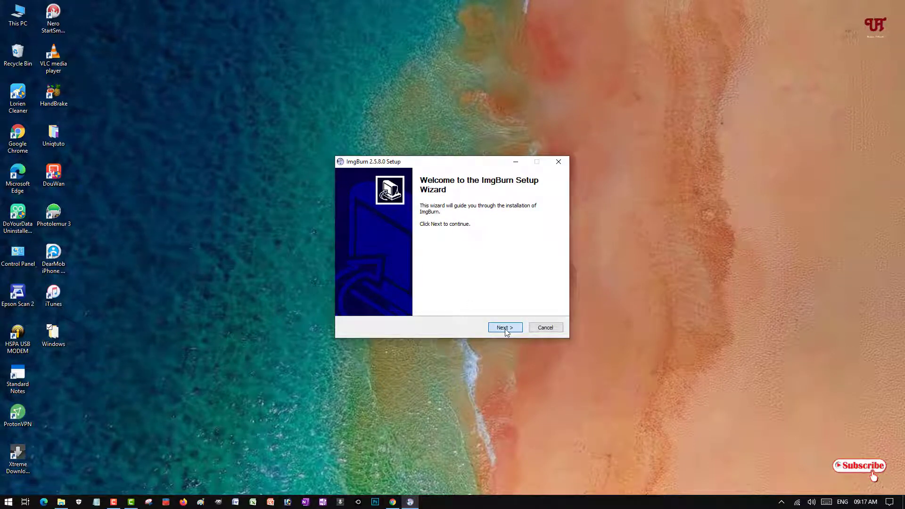
- Install ImgBurn with Full components, default location and Start Menu folder, enabling update checks
click(504, 328)
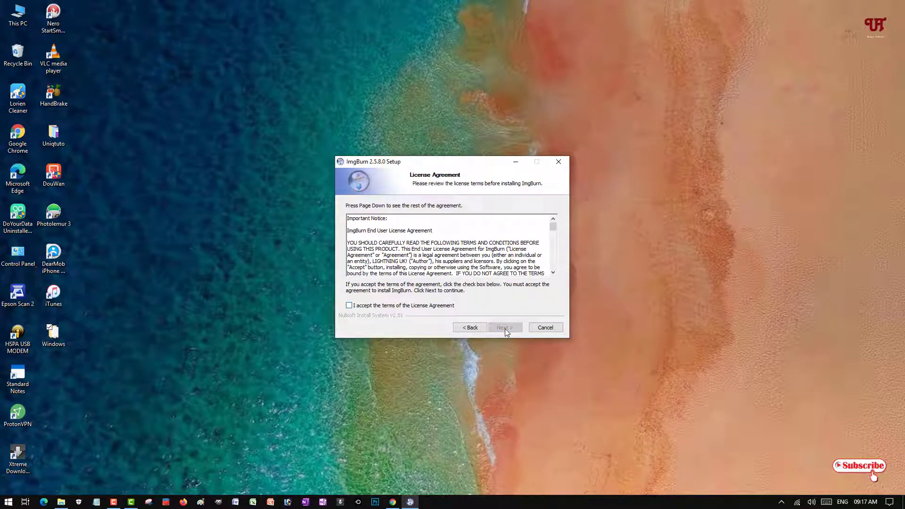
key(space)
click(505, 328)
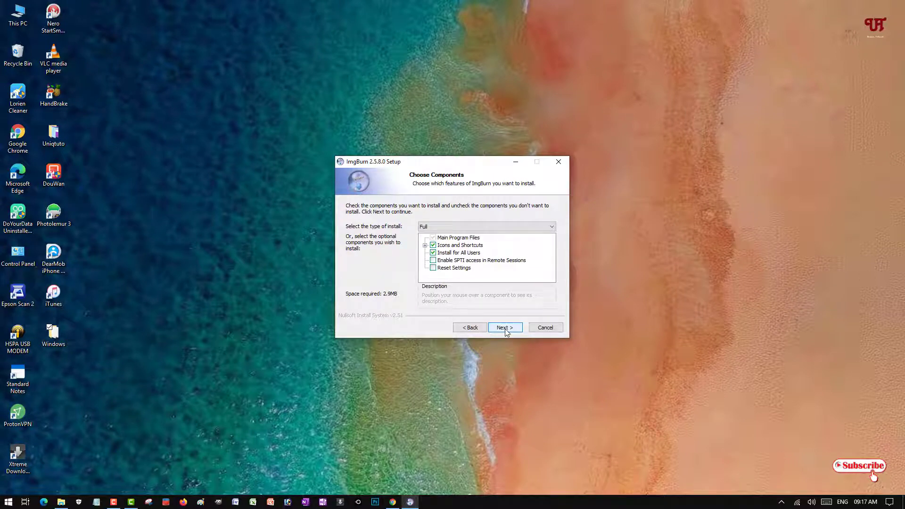
click(505, 328)
click(505, 329)
click(505, 328)
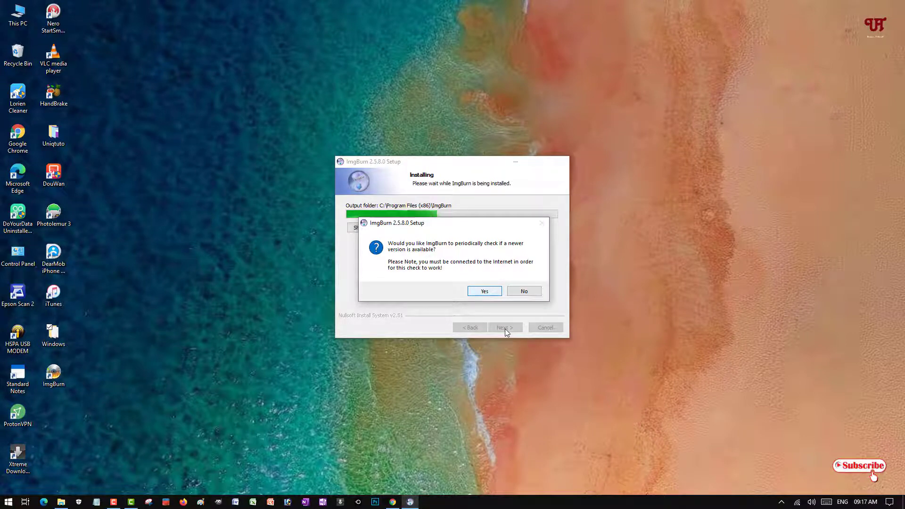
key(Return)
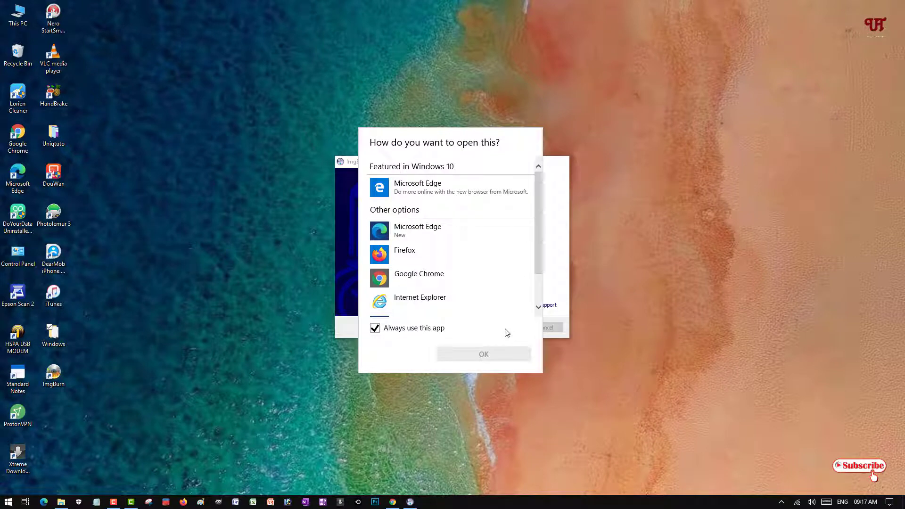
key(Escape)
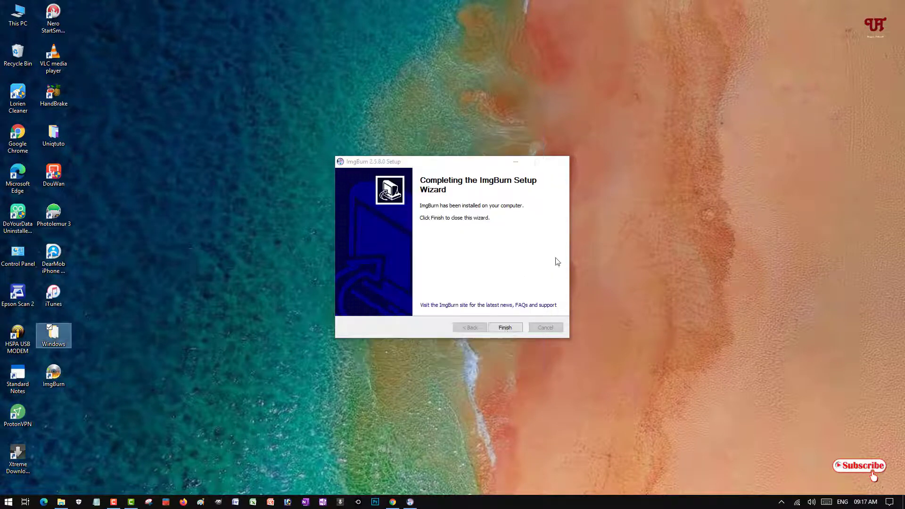
- Finish the setup wizard and launch ImgBurn from its desktop shortcut
click(504, 327)
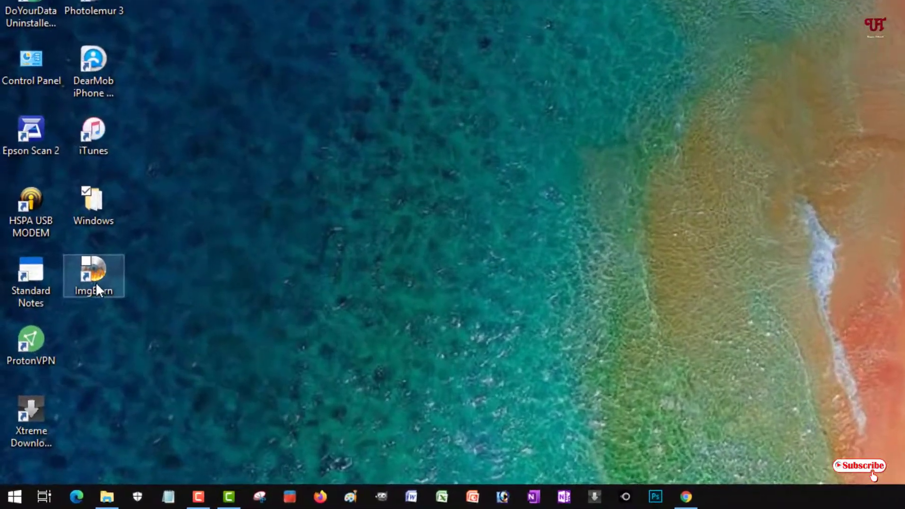
click(55, 386)
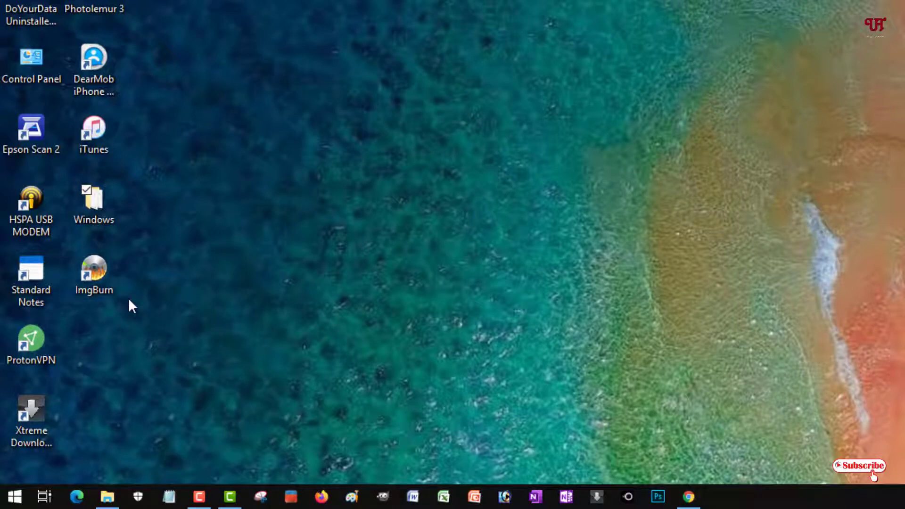
double_click(93, 286)
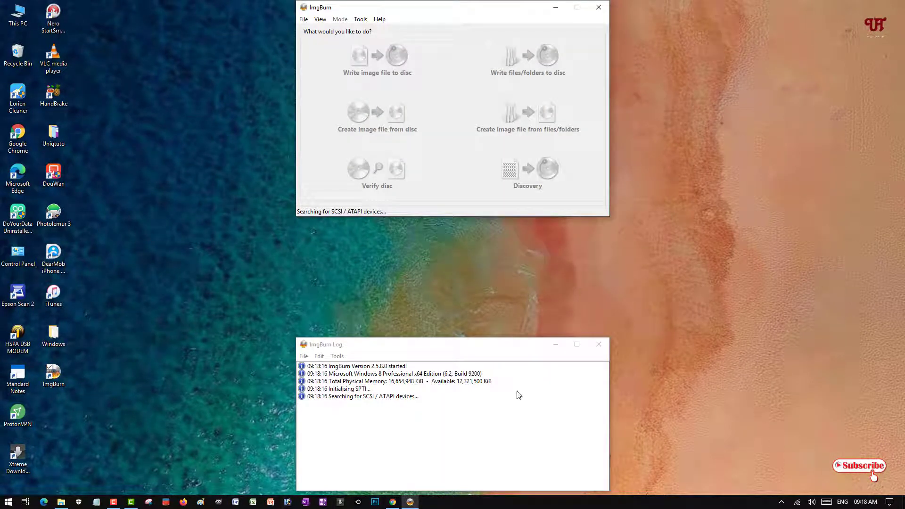
- Minimize the ImgBurn Log window and move the main window down and right
click(557, 348)
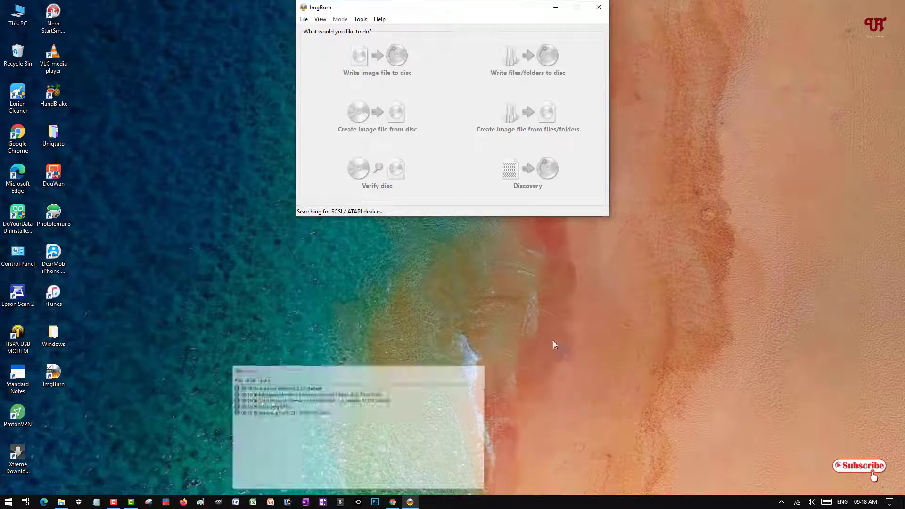
drag(450, 8, 460, 91)
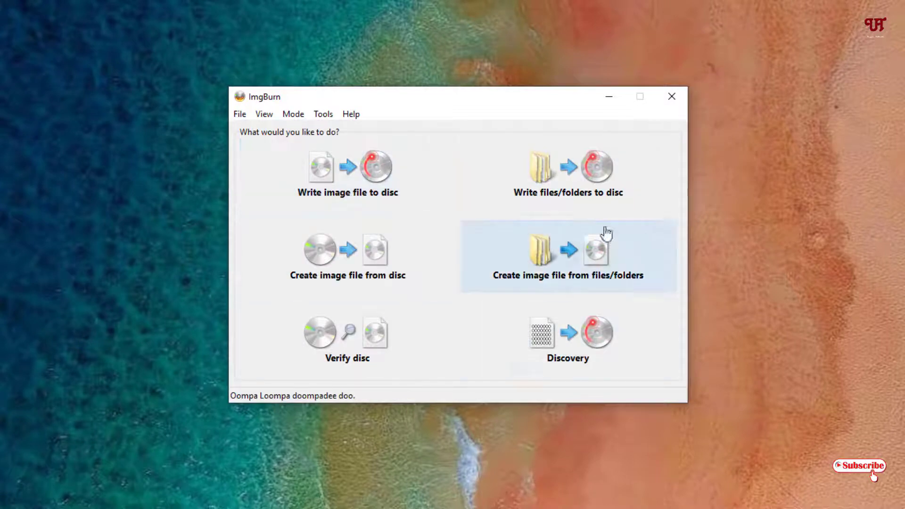
drag(493, 102, 505, 133)
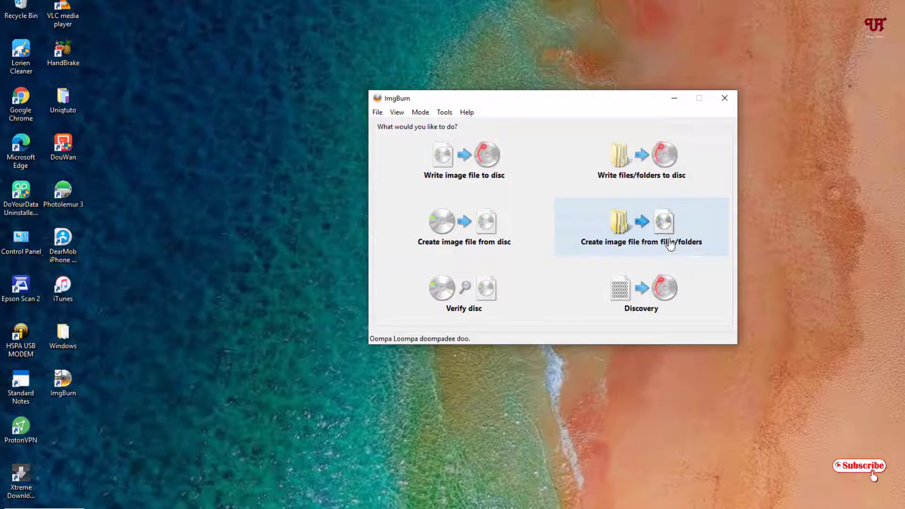
- Open the desktop Windows folder in File Explorer and arrange it beside ImgBurn
double_click(60, 338)
drag(566, 63, 479, 41)
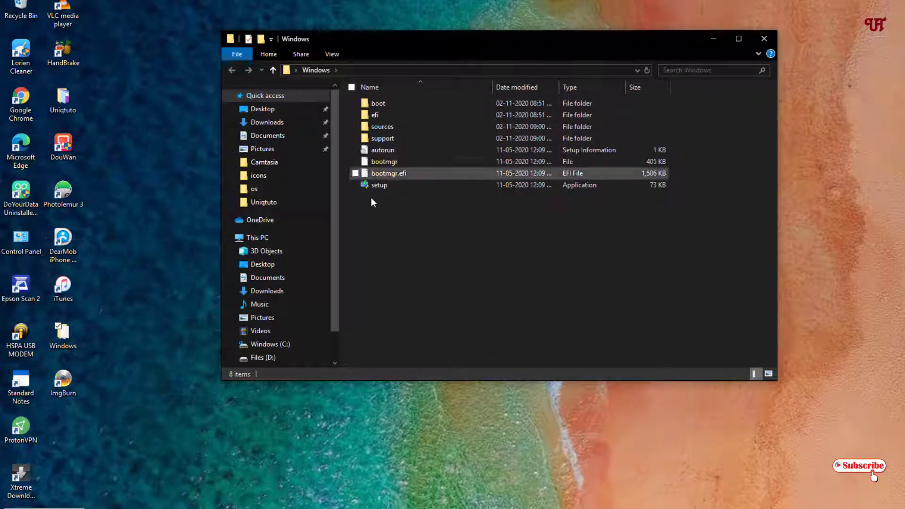
drag(398, 43, 341, 75)
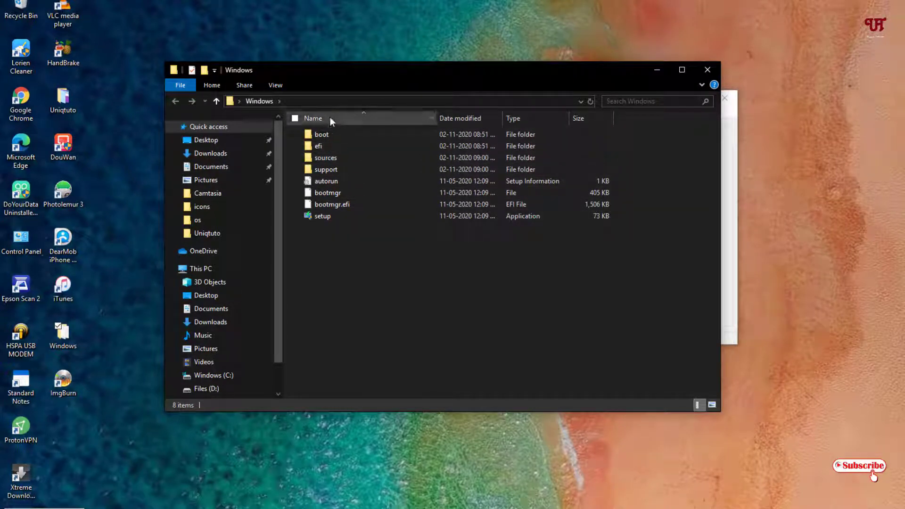
drag(340, 77, 371, 83)
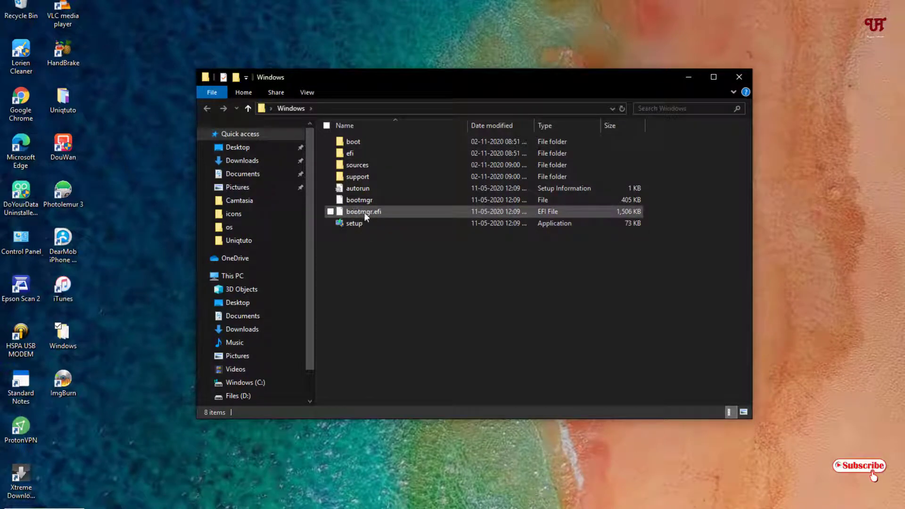
drag(355, 77, 305, 65)
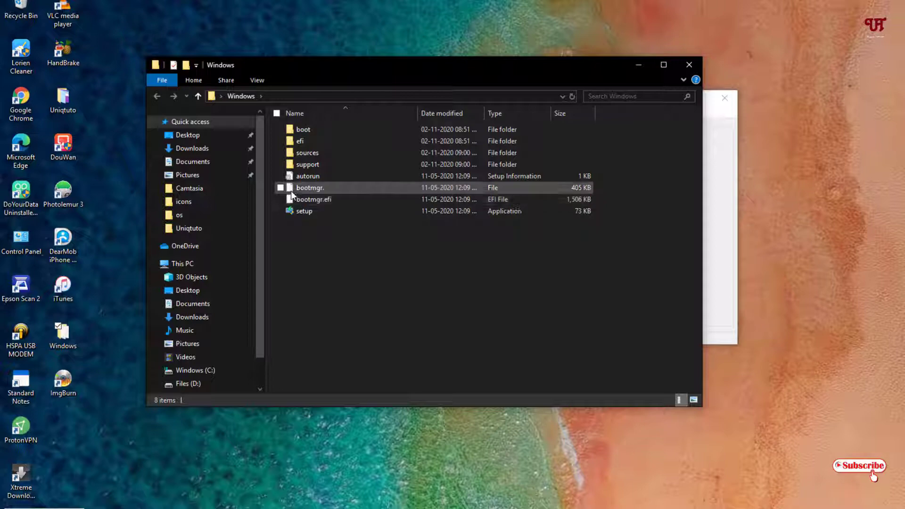
drag(369, 67, 314, 65)
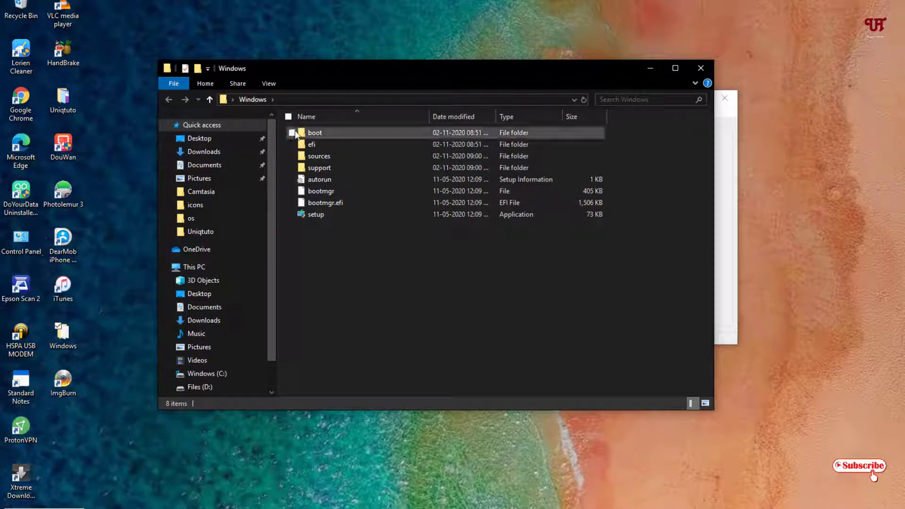
drag(498, 74, 422, 36)
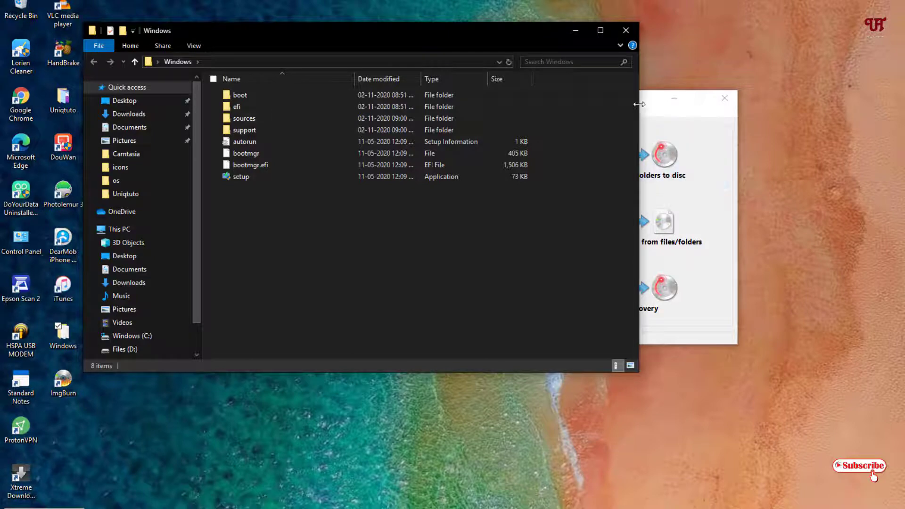
drag(653, 105, 721, 110)
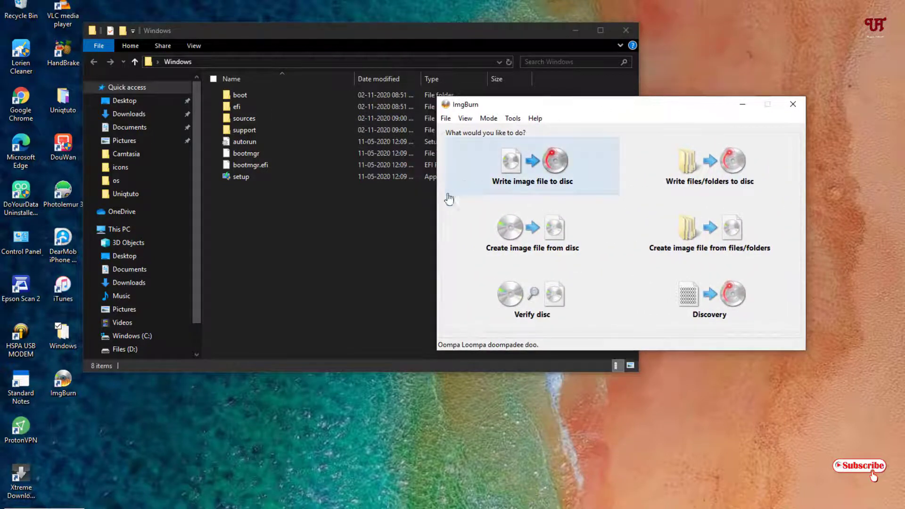
- Close the Windows folder window and switch ImgBurn to 'Create image file from files/folders'
click(627, 32)
click(627, 33)
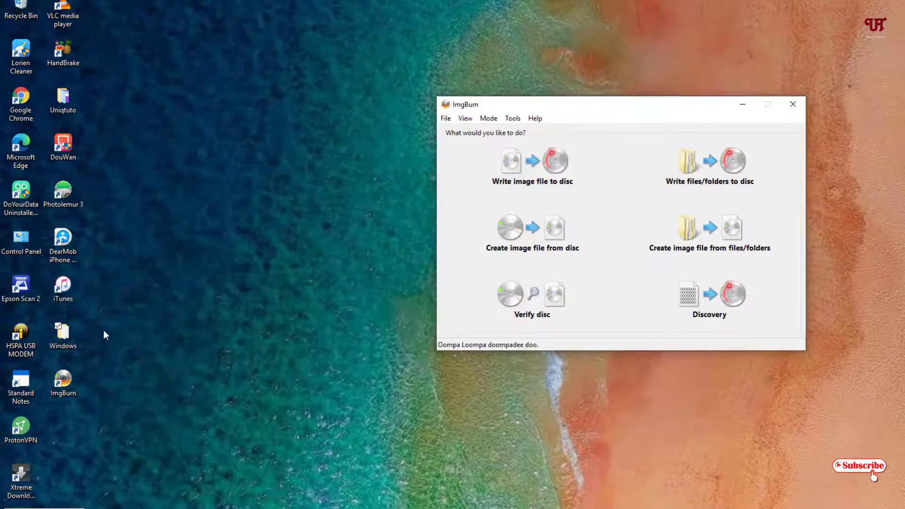
click(711, 252)
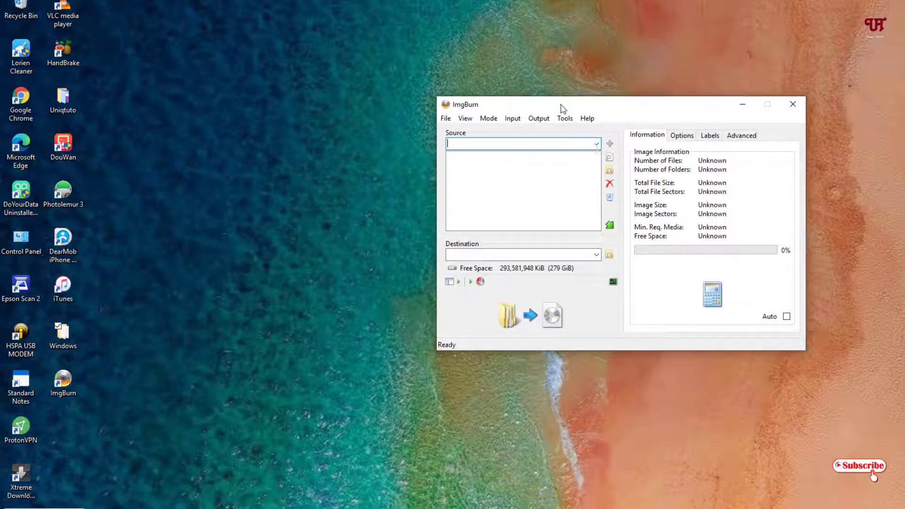
drag(563, 111, 475, 108)
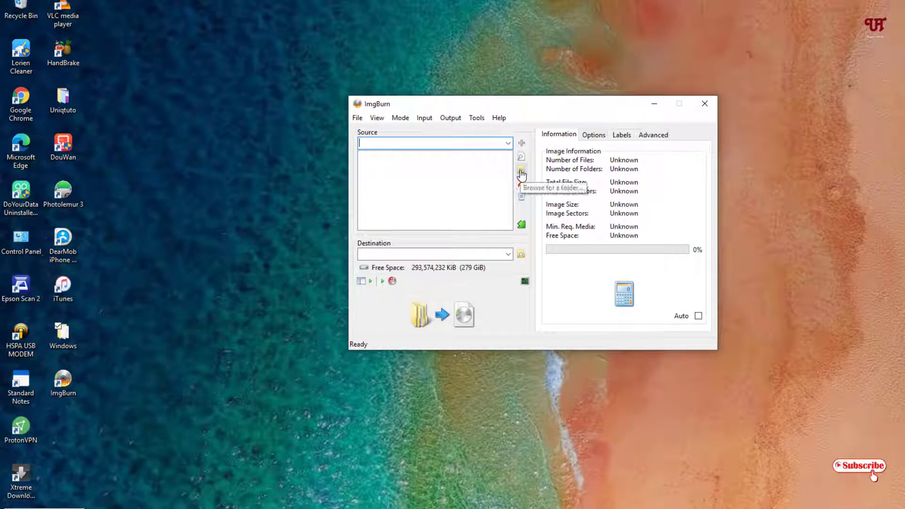
- Add Desktop > Windows as the image source folder
click(521, 173)
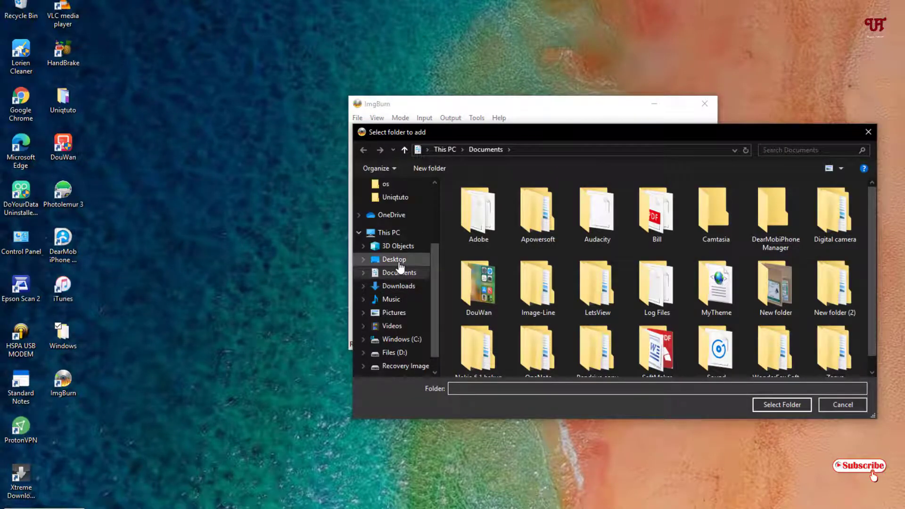
click(396, 259)
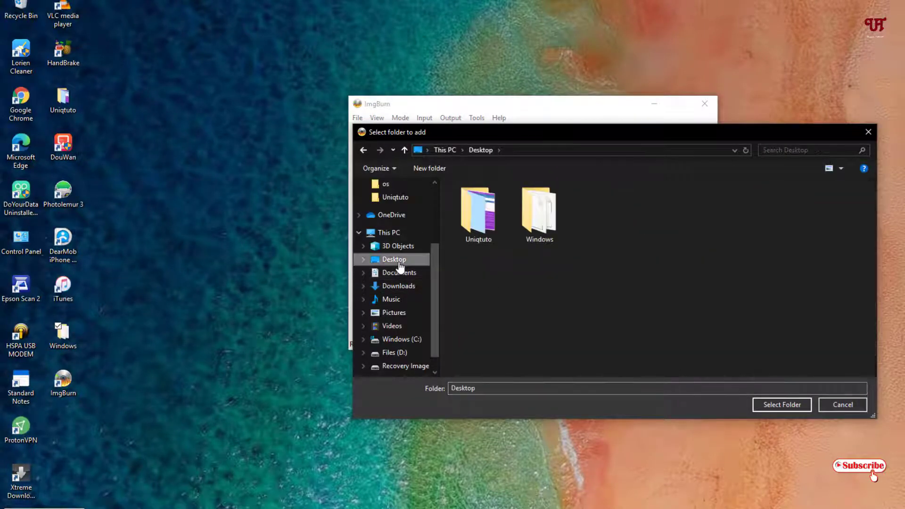
click(542, 230)
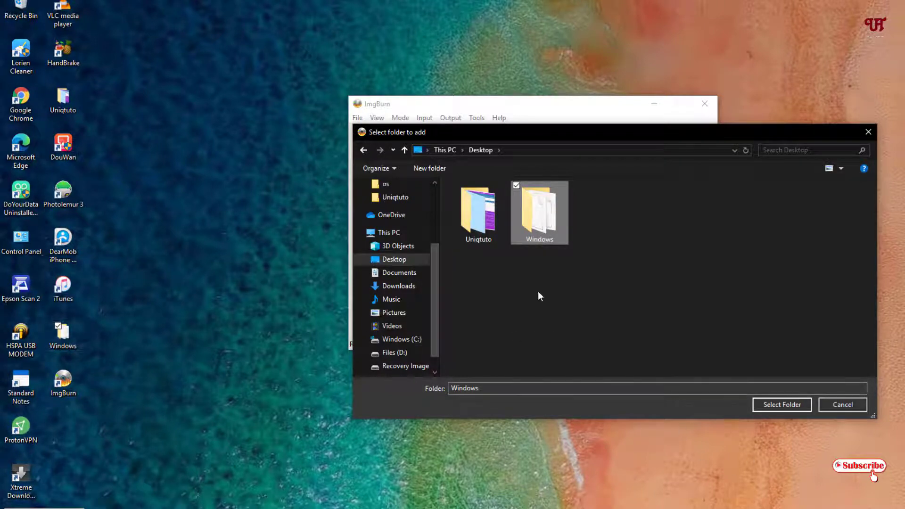
click(786, 406)
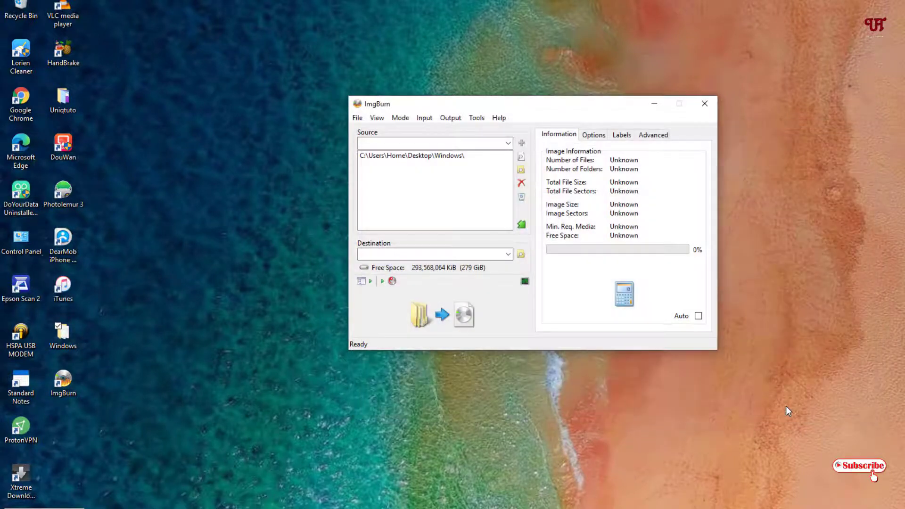
- Select the Windows source entry and check the destination list, which is empty
click(374, 159)
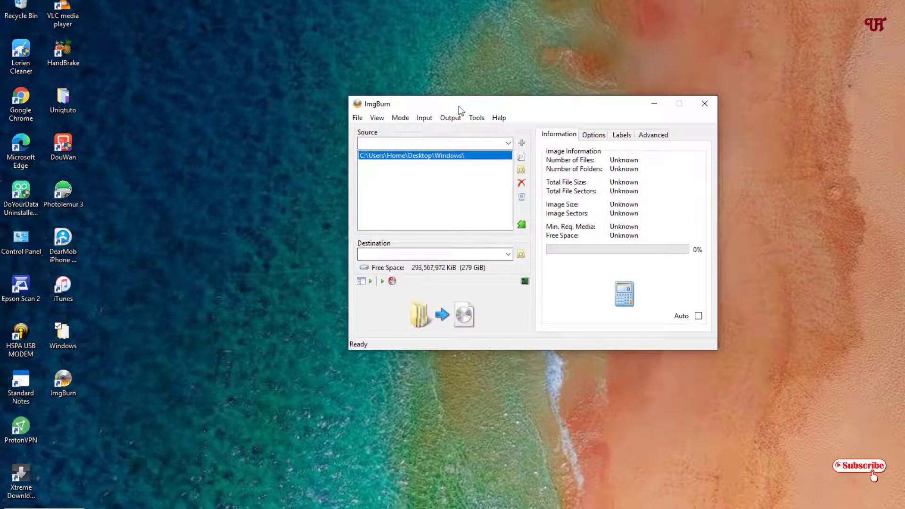
drag(459, 109, 414, 104)
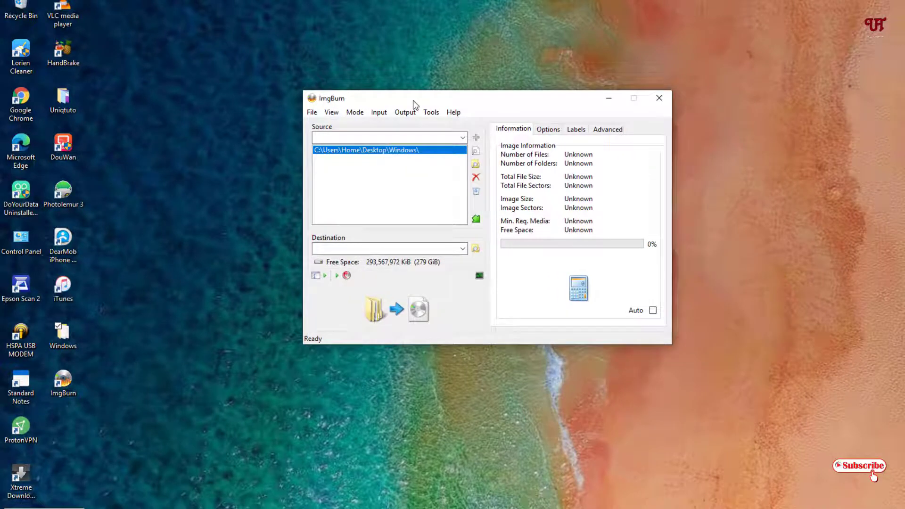
click(462, 249)
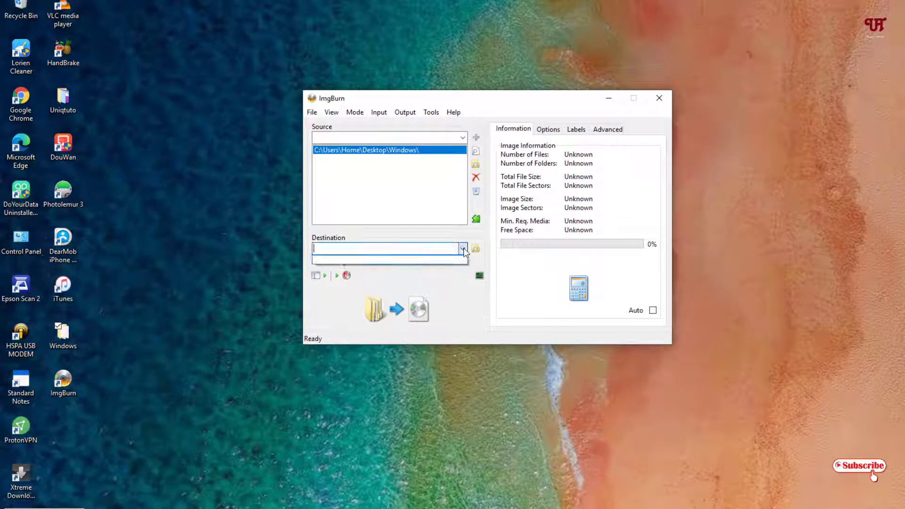
click(463, 250)
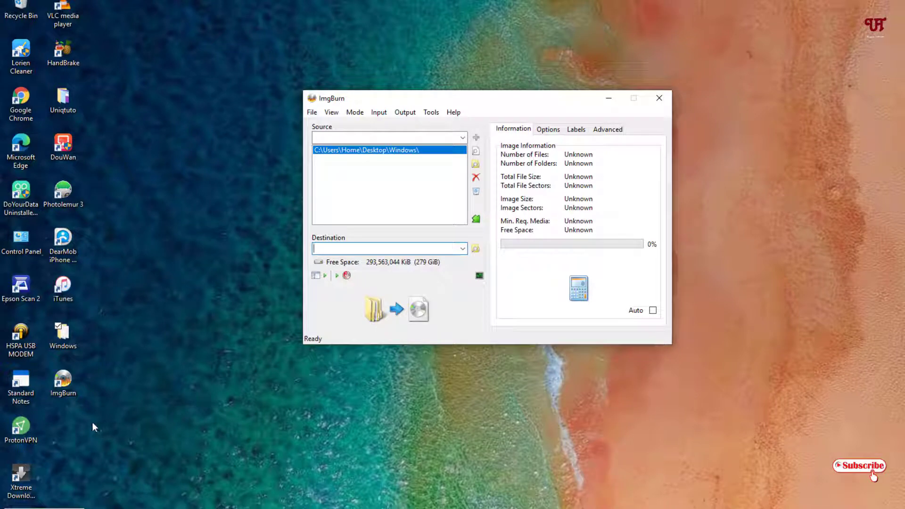
- Create a new desktop folder named test with Ctrl+Shift+N
click(91, 437)
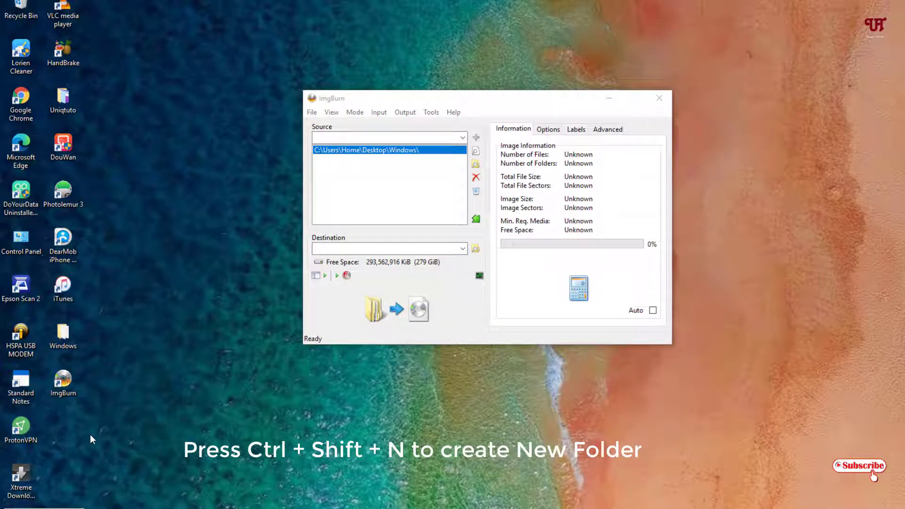
key(ctrl+shift+n)
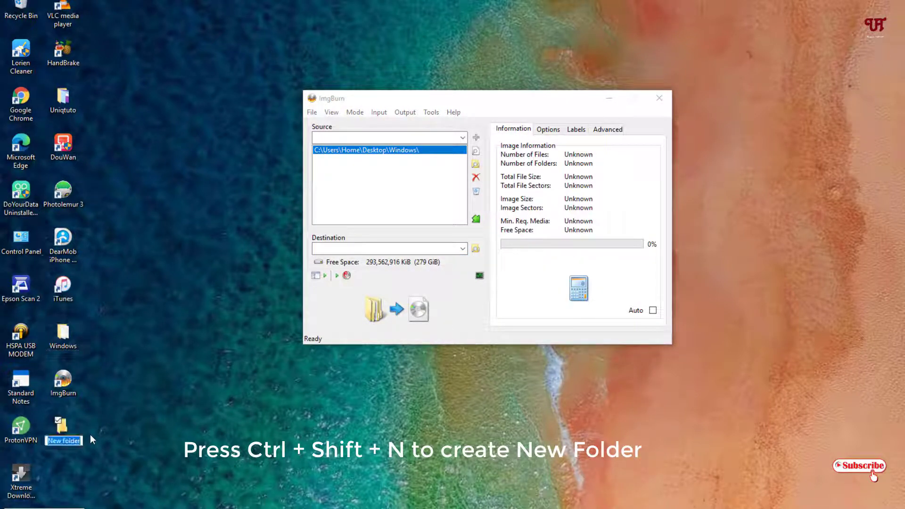
text(test)
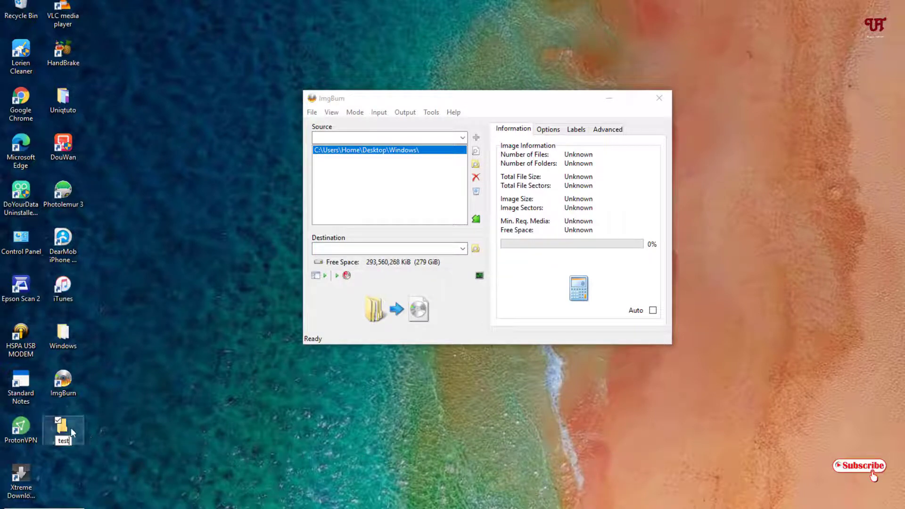
key(Return)
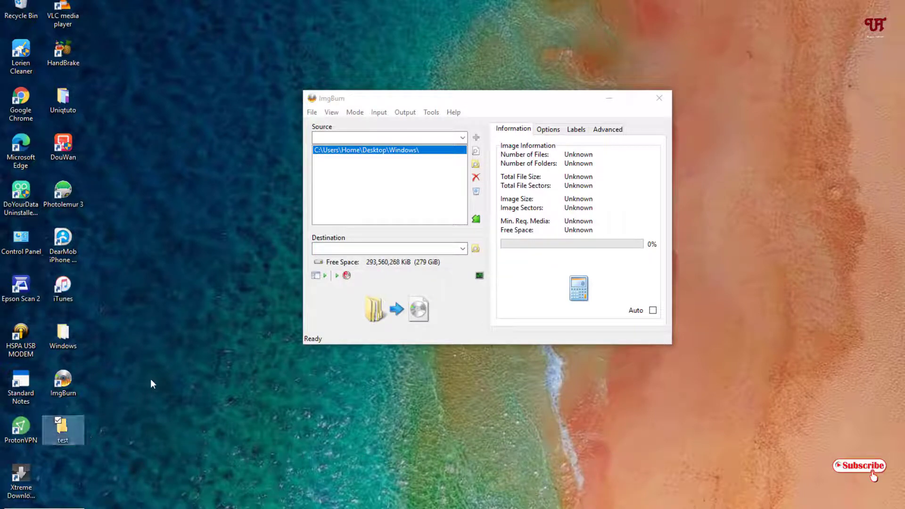
- Set the image destination to Desktop\test, saving it as Windows.iso
click(475, 248)
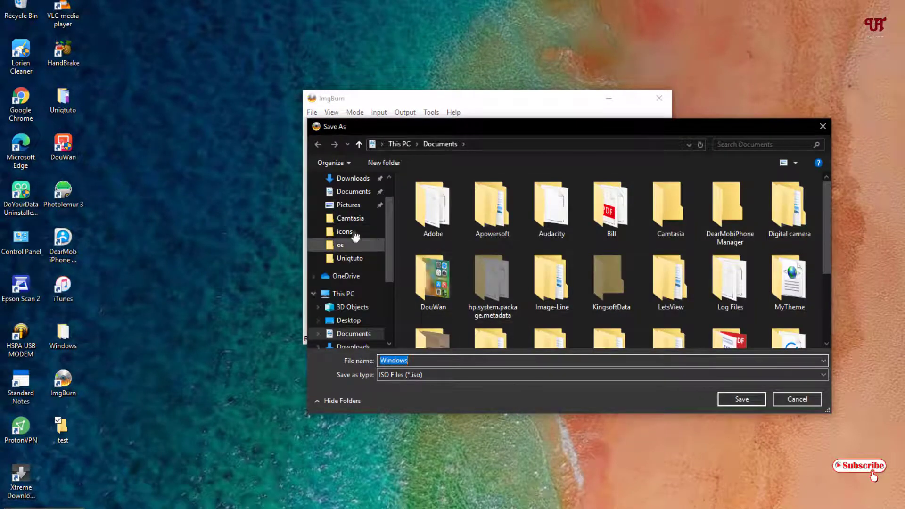
click(351, 320)
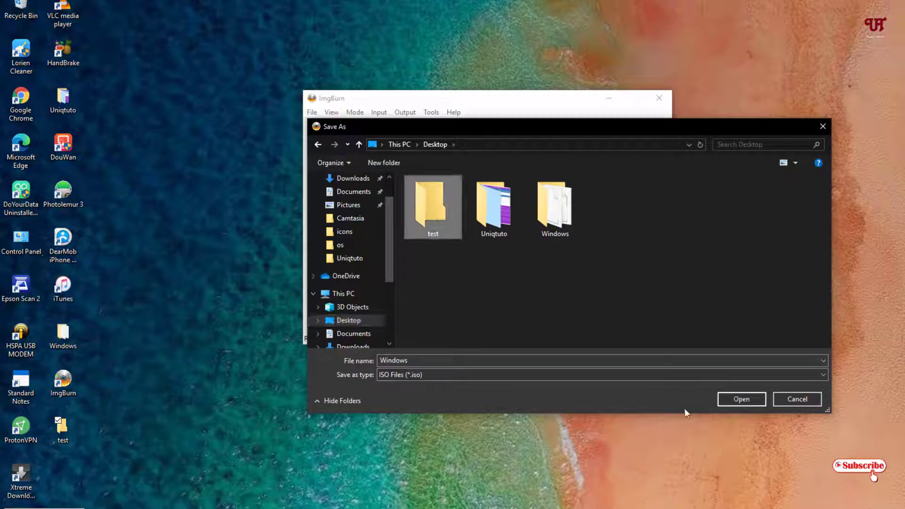
click(738, 398)
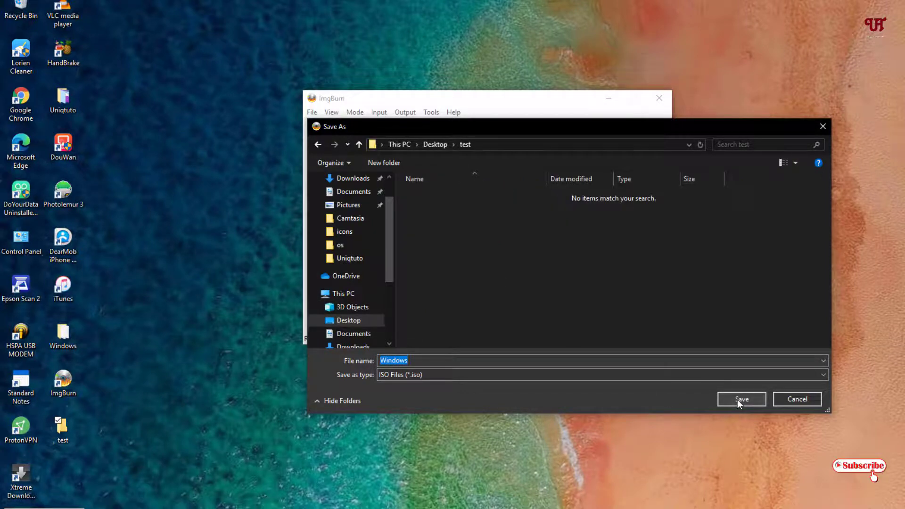
click(737, 399)
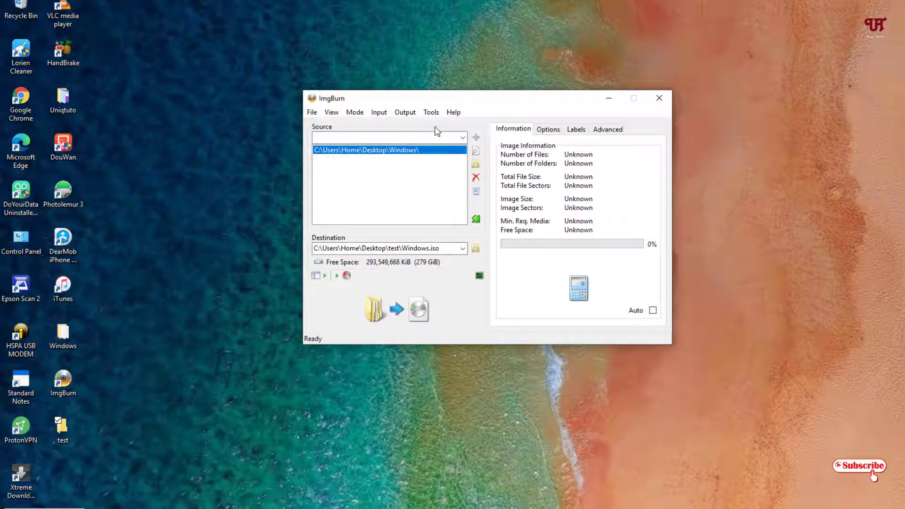
- Build Windows.iso, accepting UDF, a non-bootable image and the volume label Windows
click(408, 320)
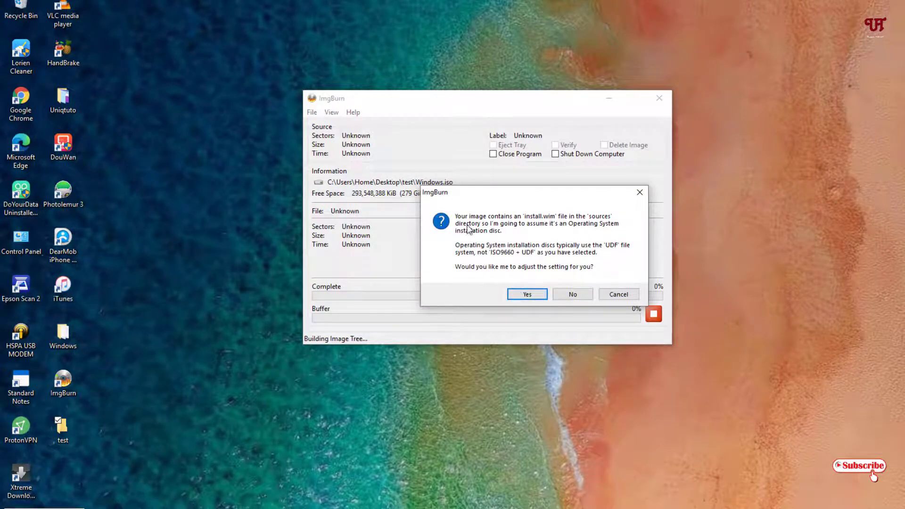
click(525, 296)
click(581, 302)
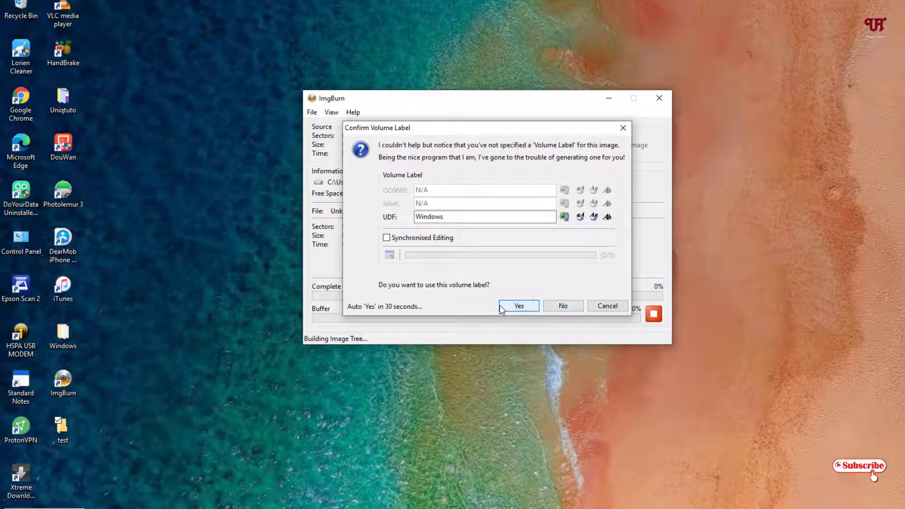
click(509, 307)
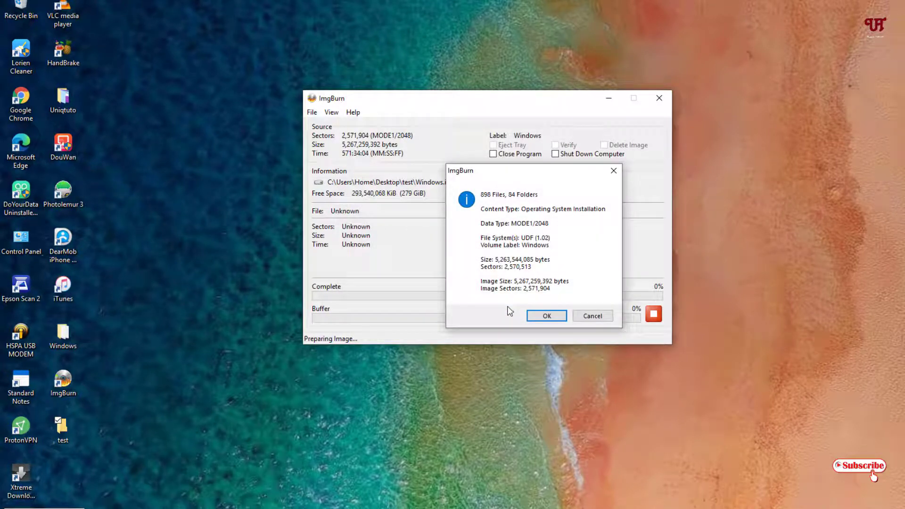
click(544, 316)
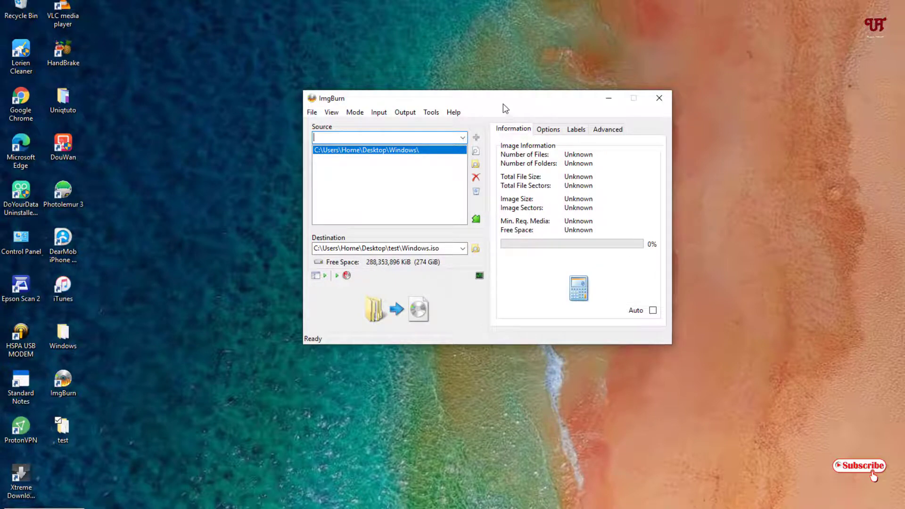
- Minimize ImgBurn and open the desktop test folder in File Explorer
click(608, 97)
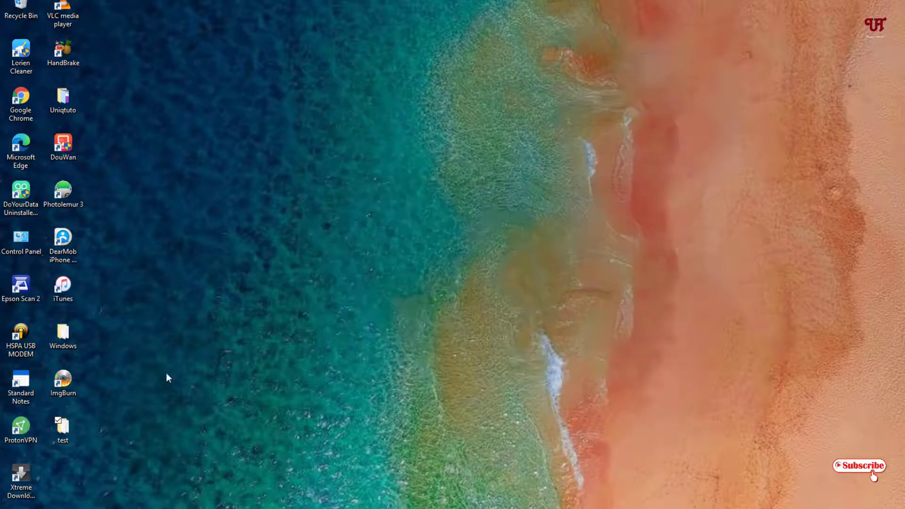
double_click(62, 429)
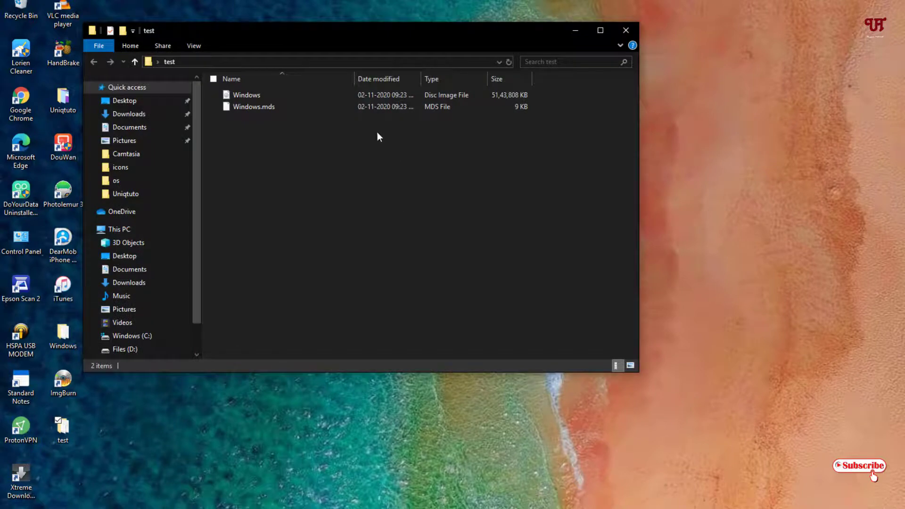
drag(310, 40, 508, 71)
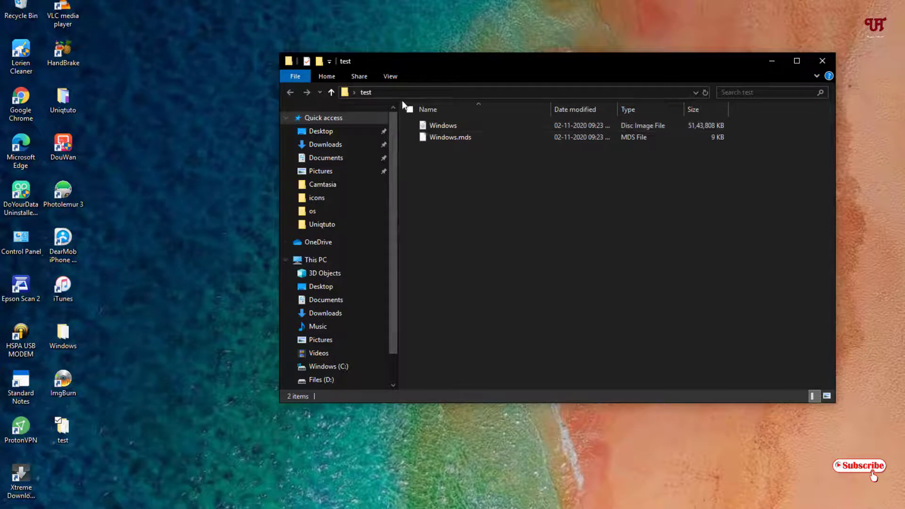
- Check the Windows image's Properties to confirm it is a Disc Image File (.iso)
click(440, 127)
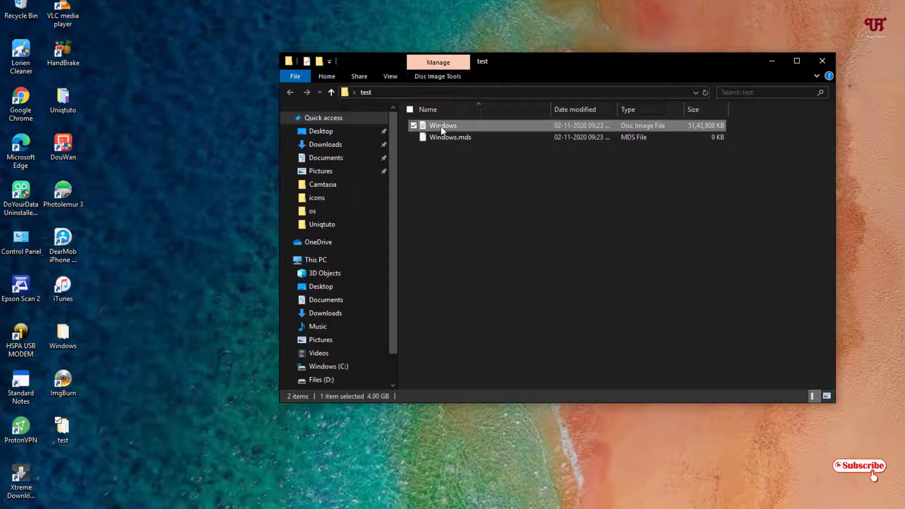
right_click(442, 130)
click(348, 495)
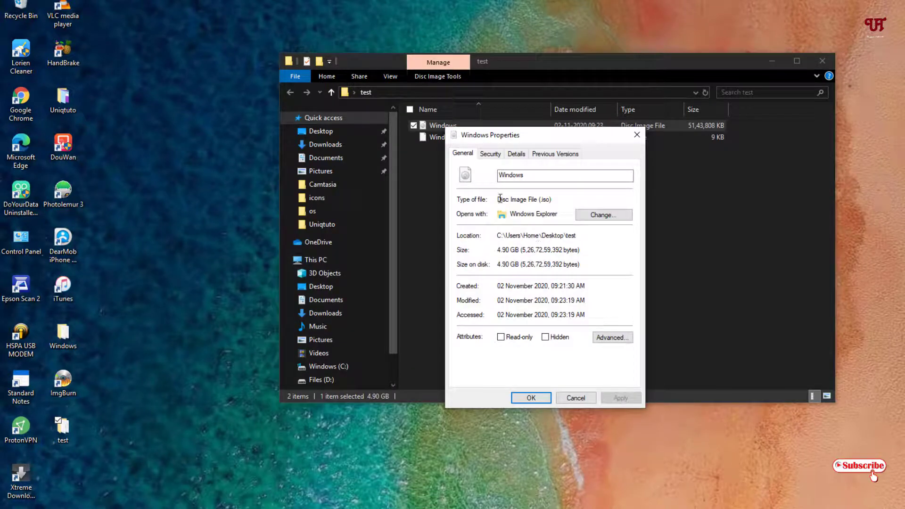
drag(499, 200, 559, 200)
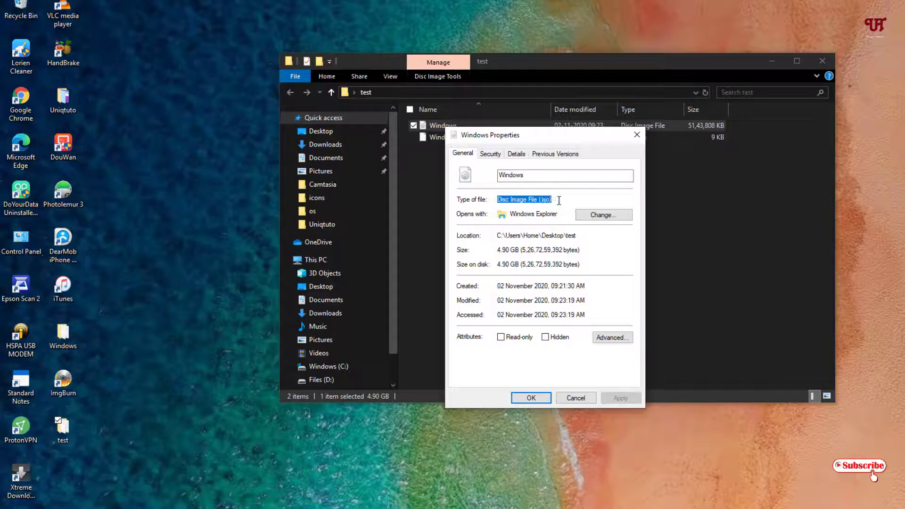
click(637, 135)
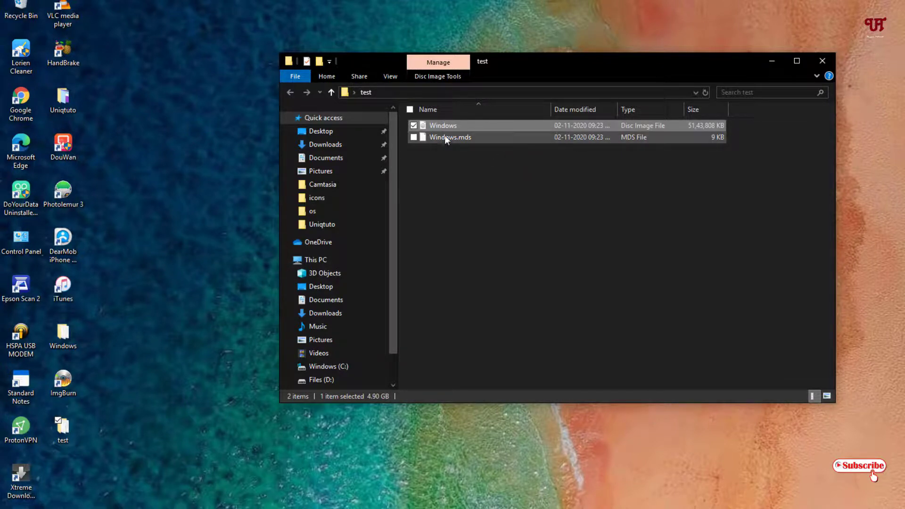
drag(594, 74, 600, 85)
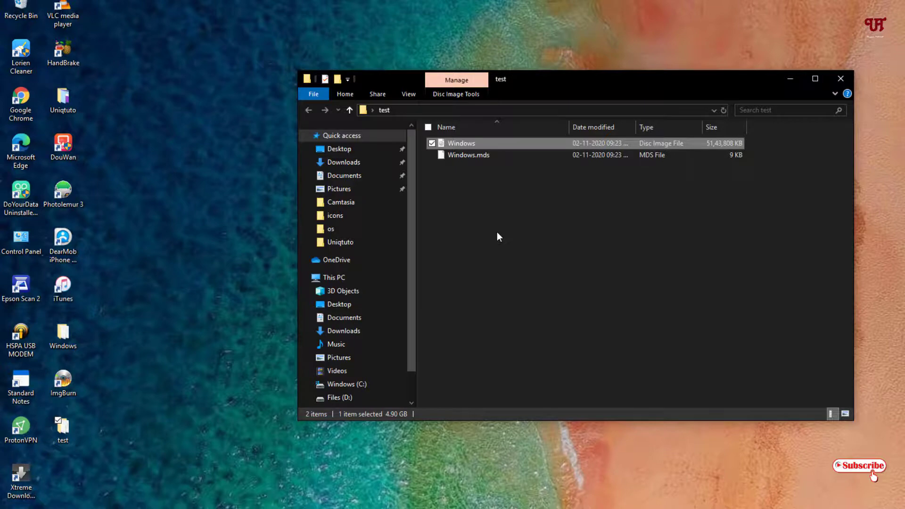
- Open the extracted Windows folder for comparison, then close it and the test folder window
double_click(66, 335)
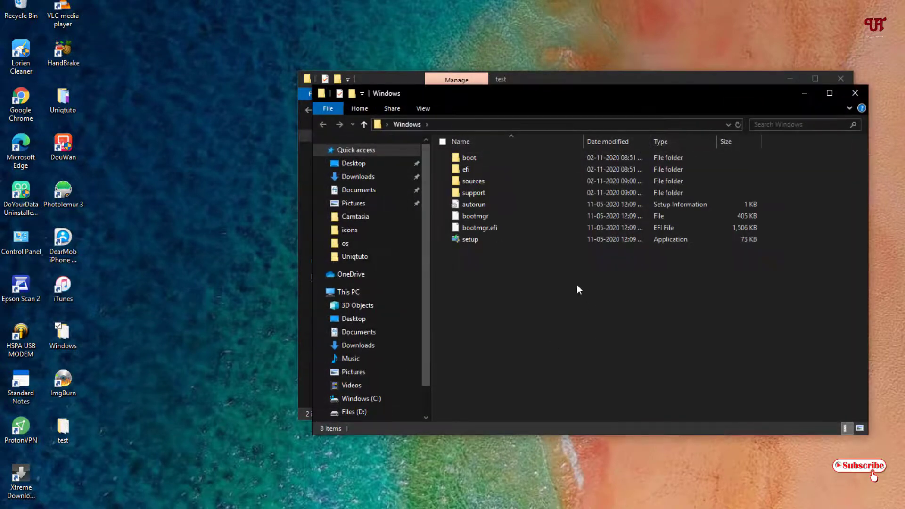
drag(531, 98, 488, 113)
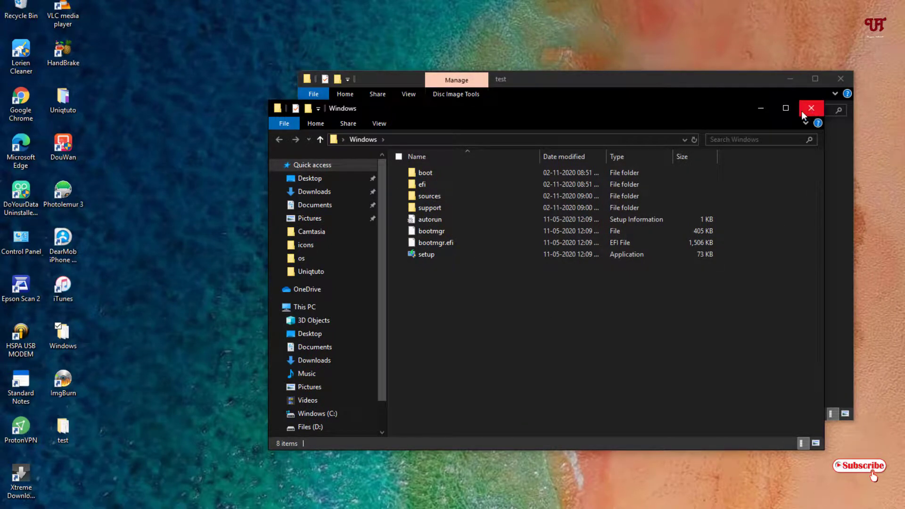
drag(643, 108, 566, 139)
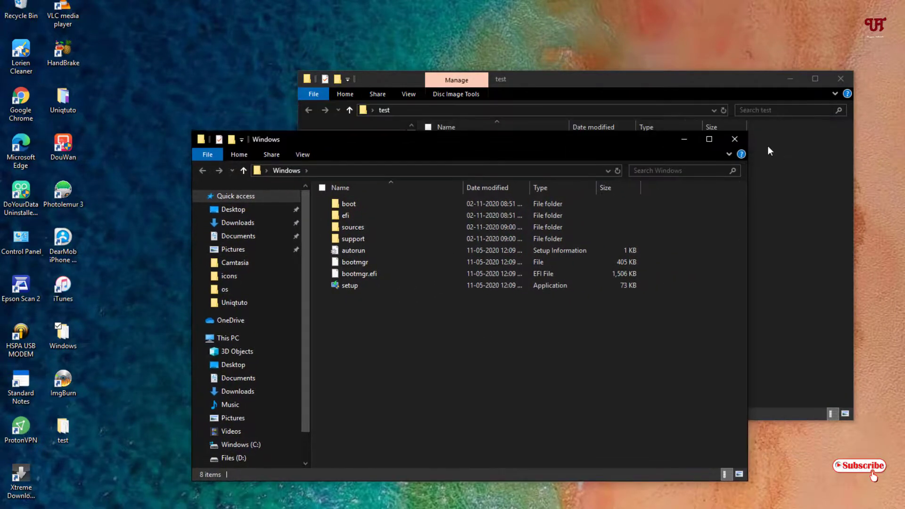
click(736, 137)
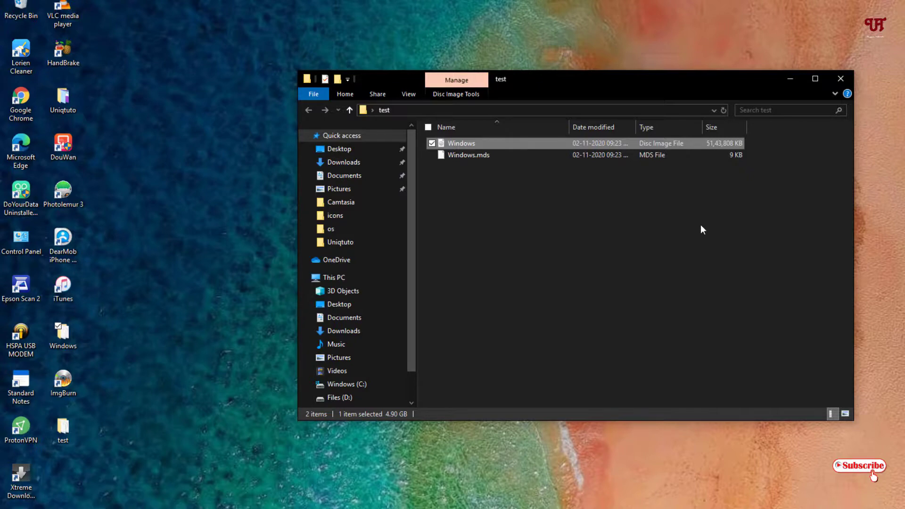
click(842, 80)
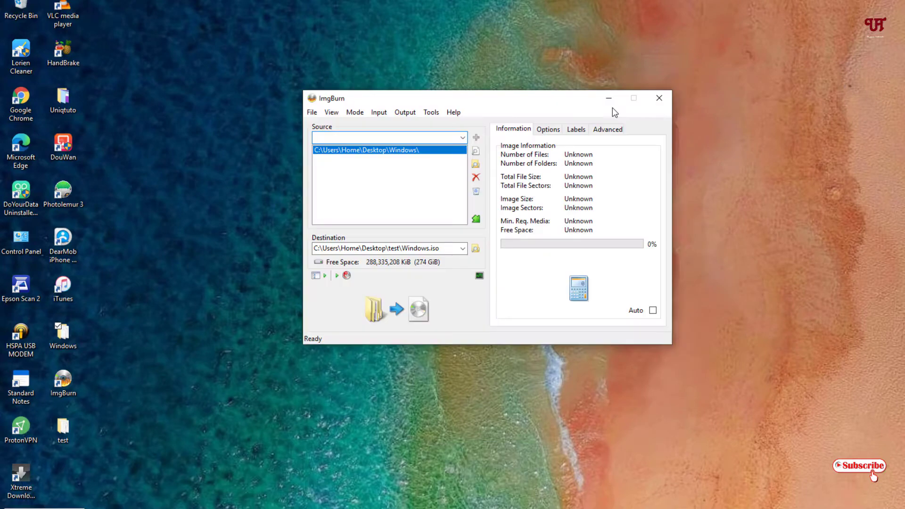